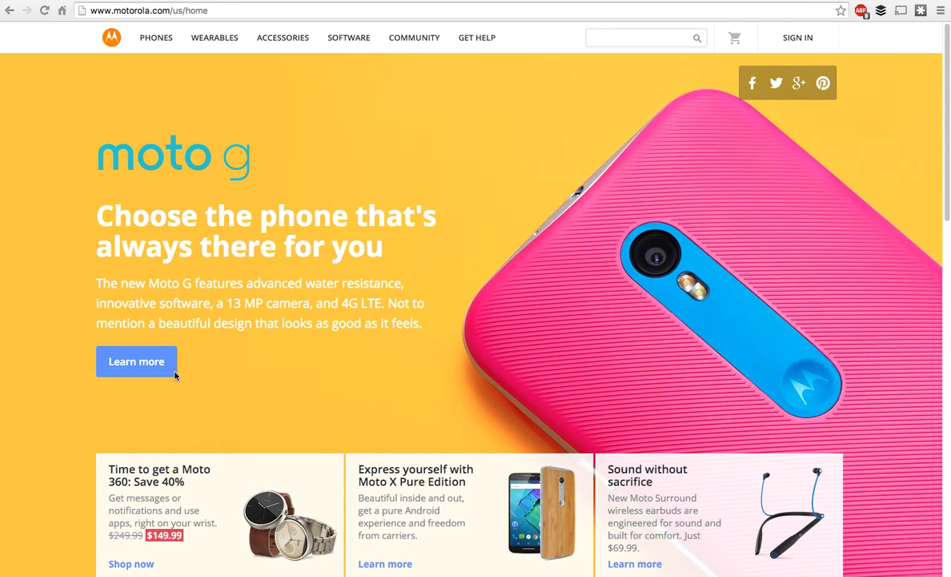
Open the Moto G product page, browse Features you'll love and Specifications, then head back up.
{"action": "left_click", "coordinate": [150, 366]}
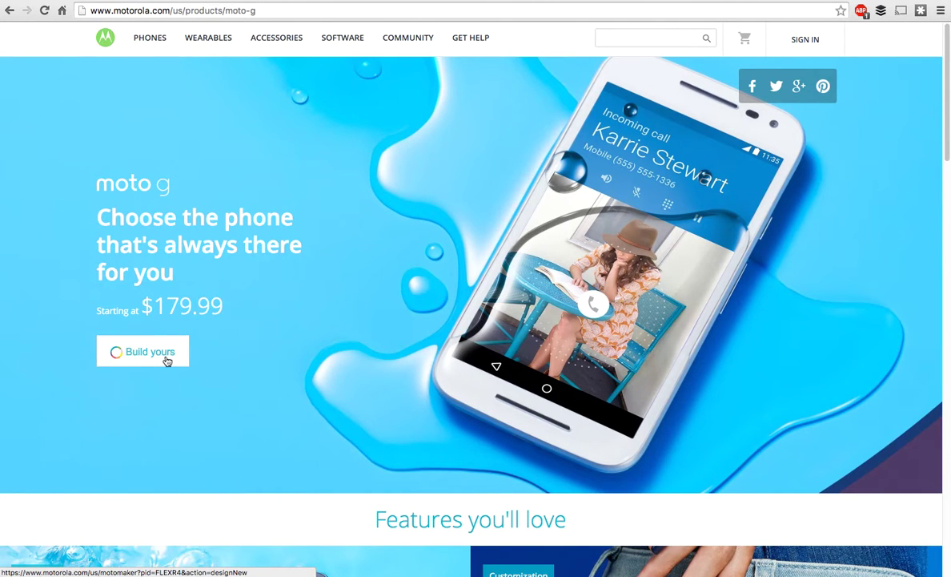
{"action": "scroll", "coordinate": [309, 395], "scroll_direction": "down", "scroll_amount": 3}
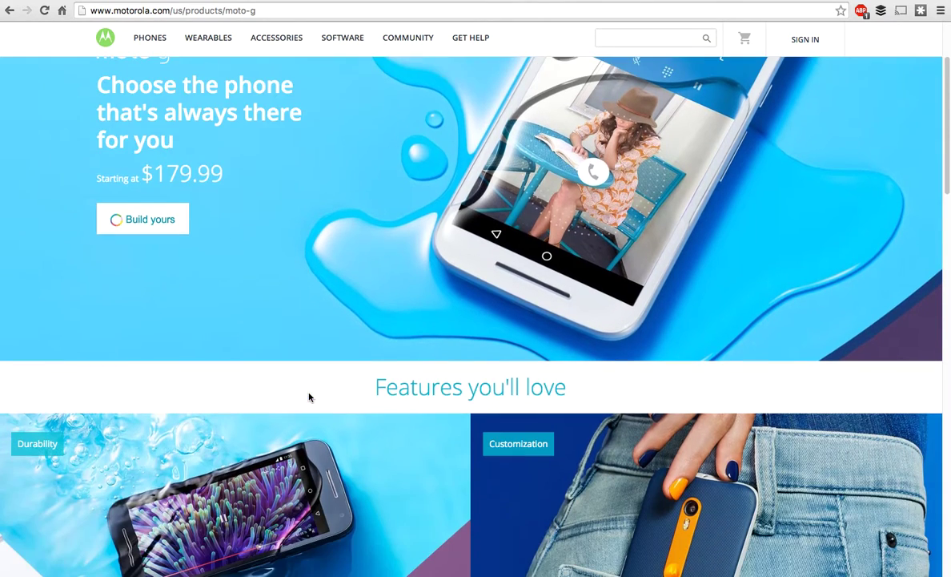
{"action": "scroll", "coordinate": [389, 339], "scroll_direction": "down", "scroll_amount": 4}
{"action": "scroll", "coordinate": [470, 376], "scroll_direction": "down", "scroll_amount": 3}
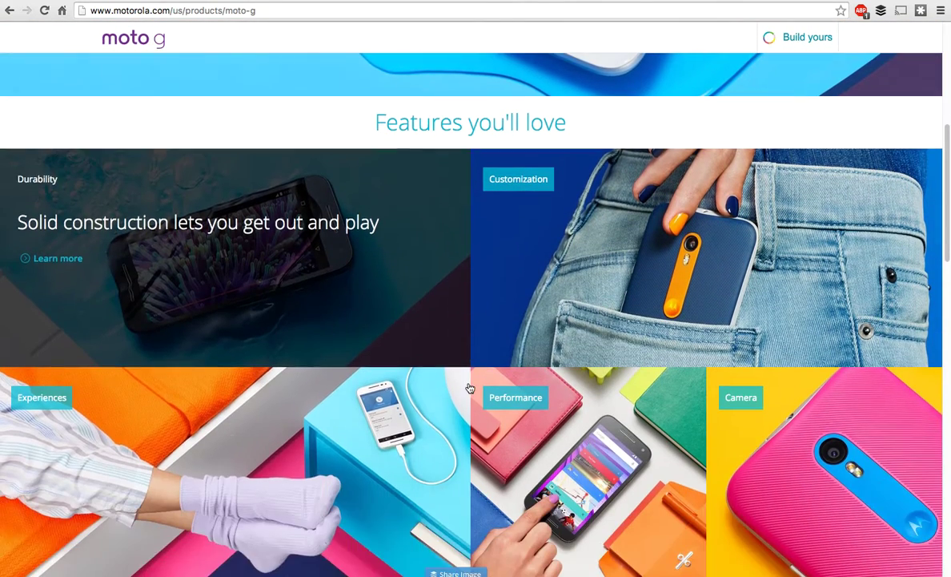
{"action": "scroll", "coordinate": [521, 436], "scroll_direction": "down", "scroll_amount": 6}
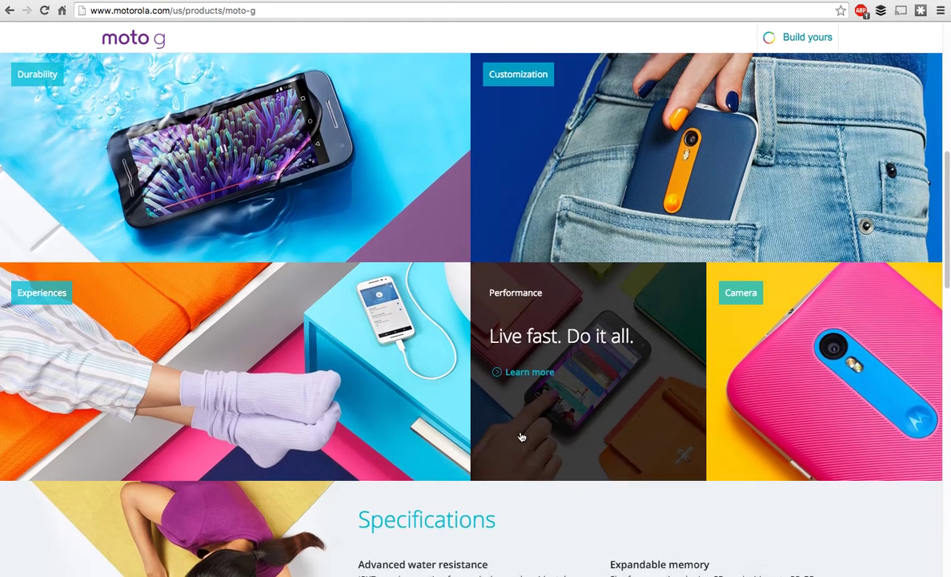
{"action": "scroll", "coordinate": [520, 432], "scroll_direction": "down", "scroll_amount": 2}
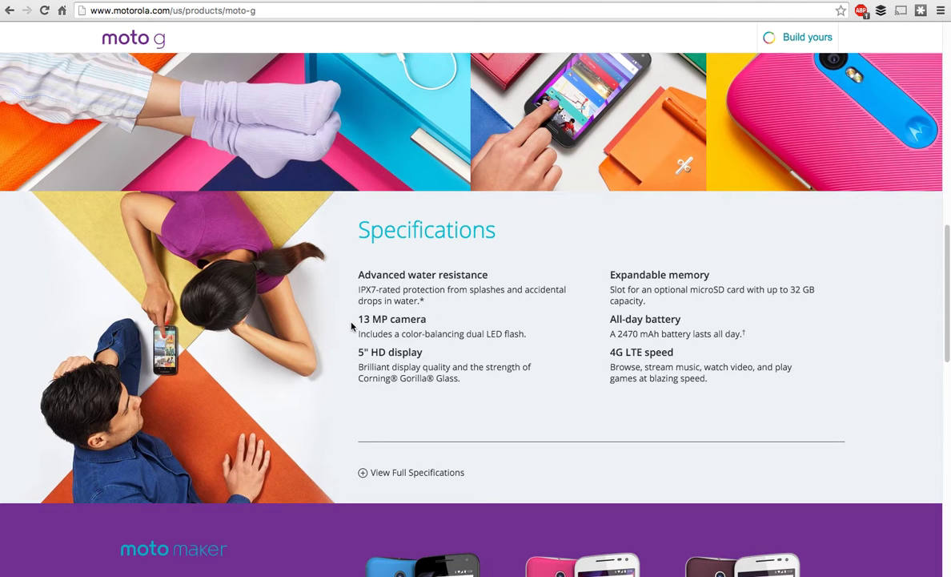
{"action": "scroll", "coordinate": [361, 450], "scroll_direction": "up", "scroll_amount": 15}
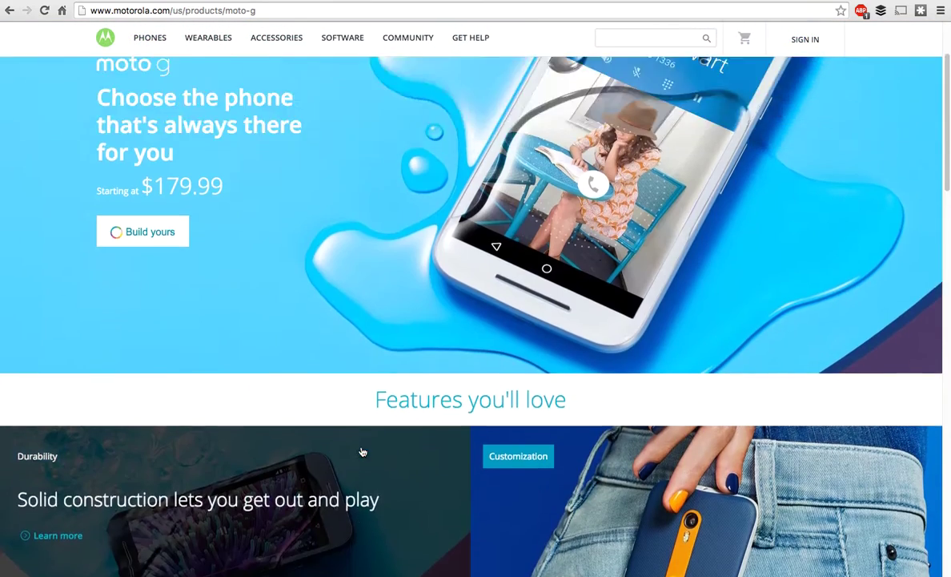
Scroll back up to the Moto G hero with the 'Build yours' button.
{"action": "scroll", "coordinate": [361, 453], "scroll_direction": "up", "scroll_amount": 3}
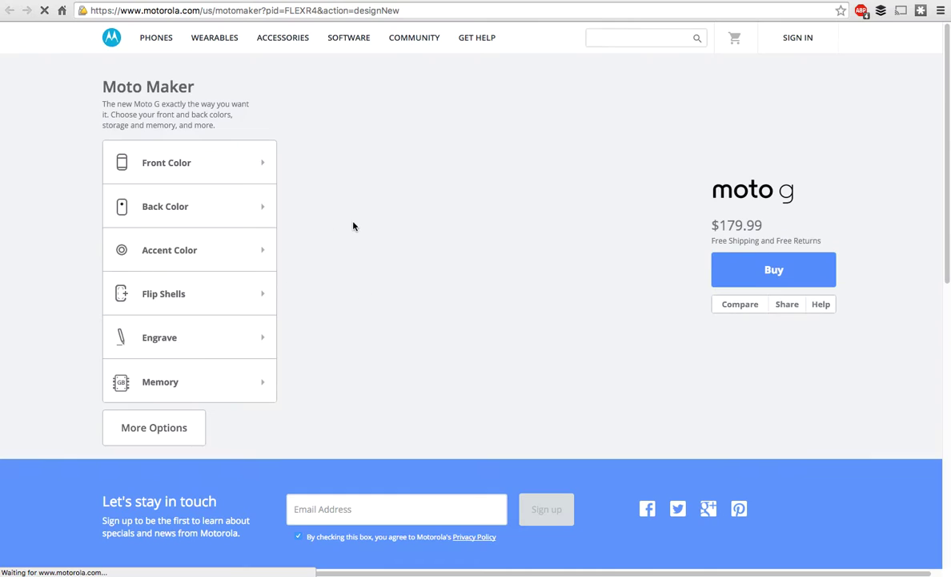
Make the Moto G's front Black and bring up the Back colour swatches.
{"action": "left_click", "coordinate": [206, 166]}
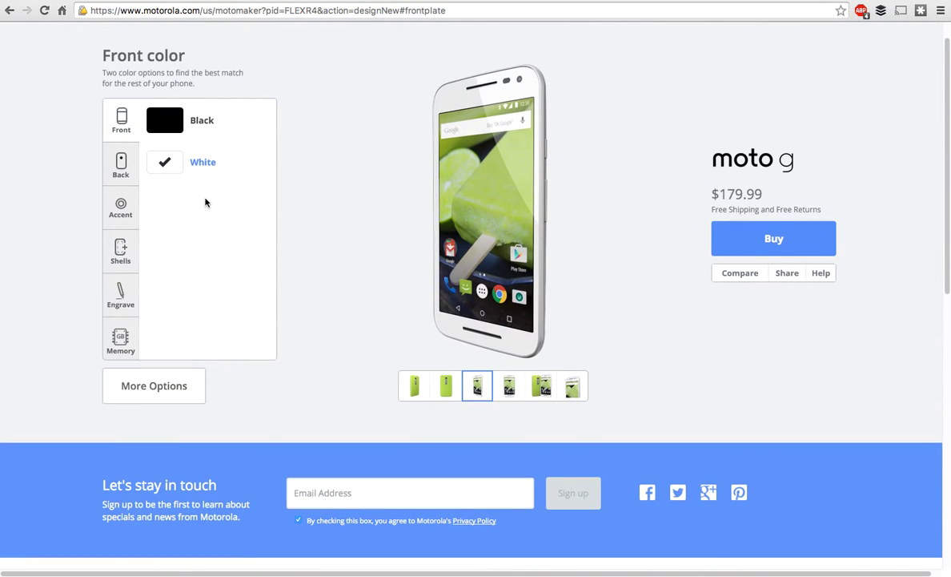
{"action": "left_click", "coordinate": [164, 130]}
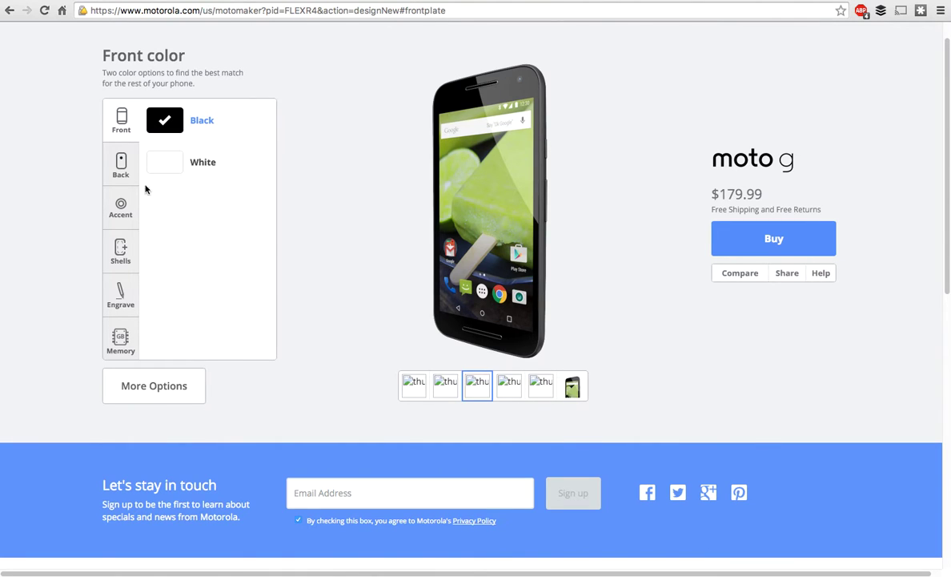
{"action": "left_click", "coordinate": [121, 166]}
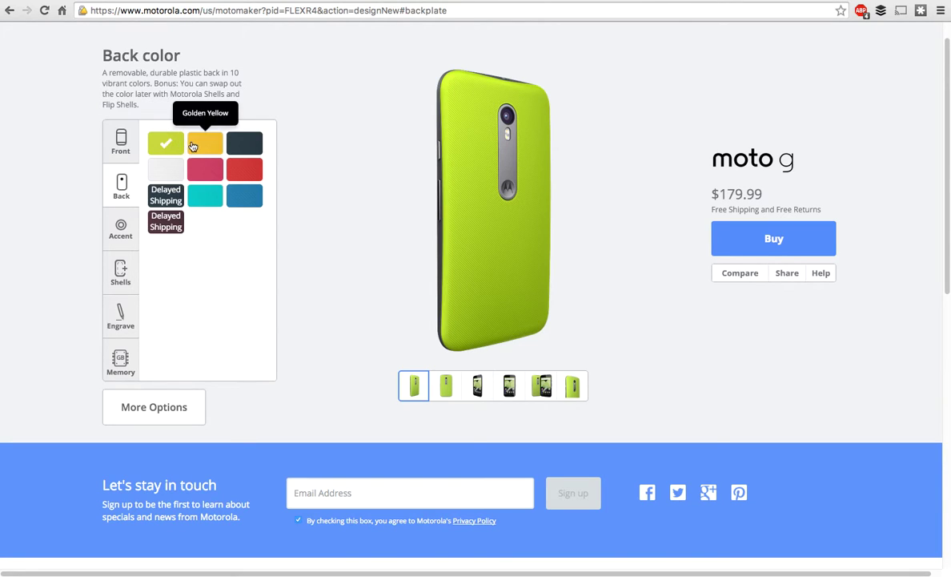
Preview Golden Yellow, Black, Cherry, Raspberry, White, Navy, Cabernet and Blue backs, settling on Turquoise.
{"action": "left_click", "coordinate": [205, 144]}
{"action": "left_click", "coordinate": [237, 147]}
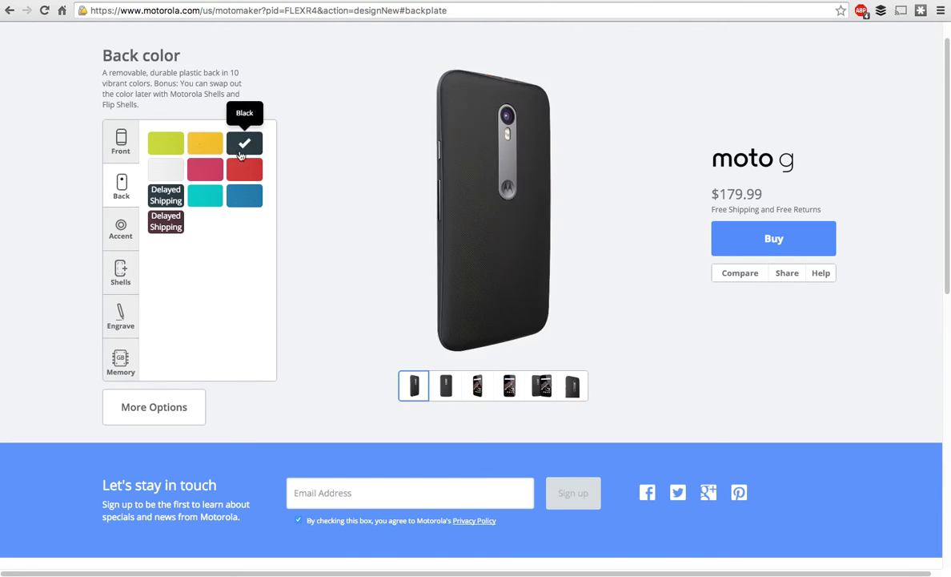
{"action": "left_click", "coordinate": [246, 177]}
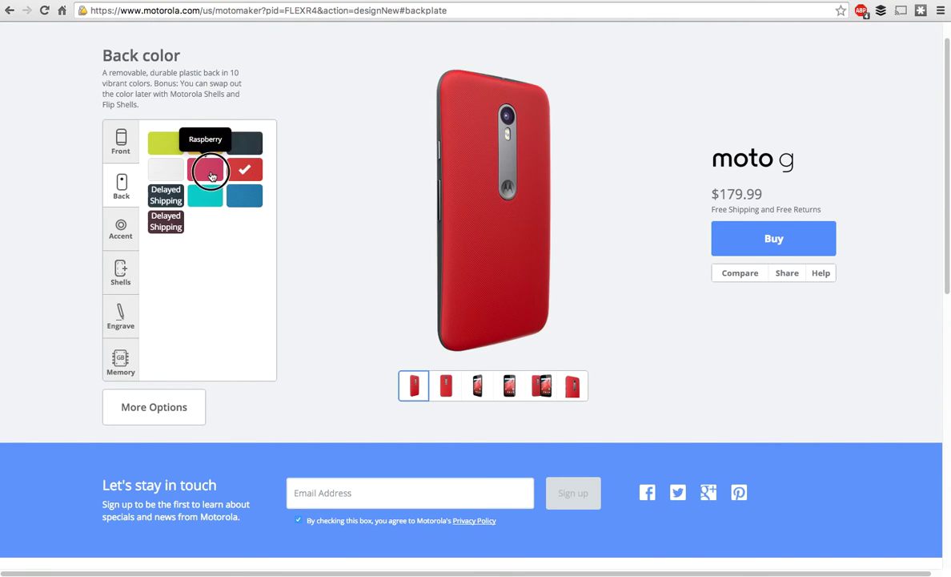
{"action": "left_click", "coordinate": [200, 172]}
{"action": "left_click", "coordinate": [172, 174]}
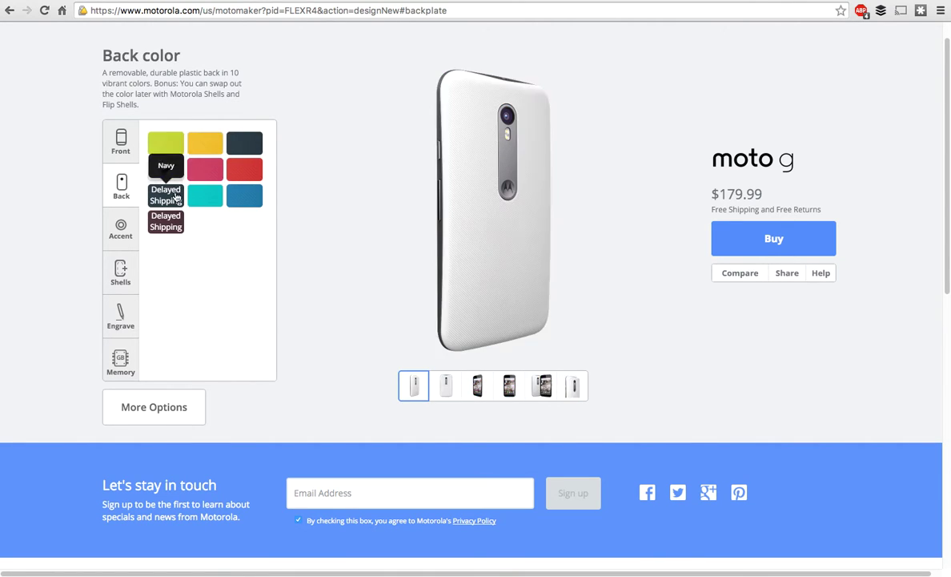
{"action": "left_click", "coordinate": [175, 196]}
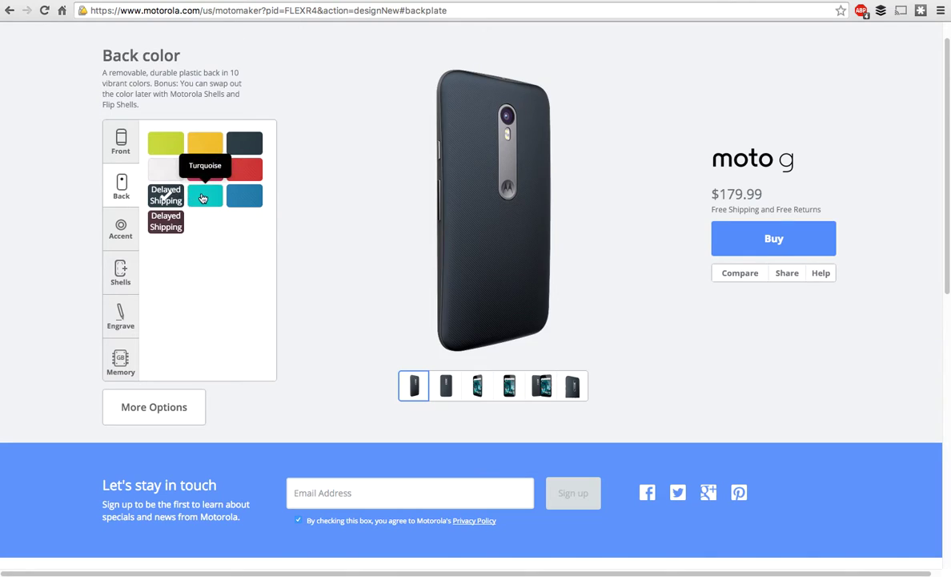
{"action": "left_click", "coordinate": [169, 221]}
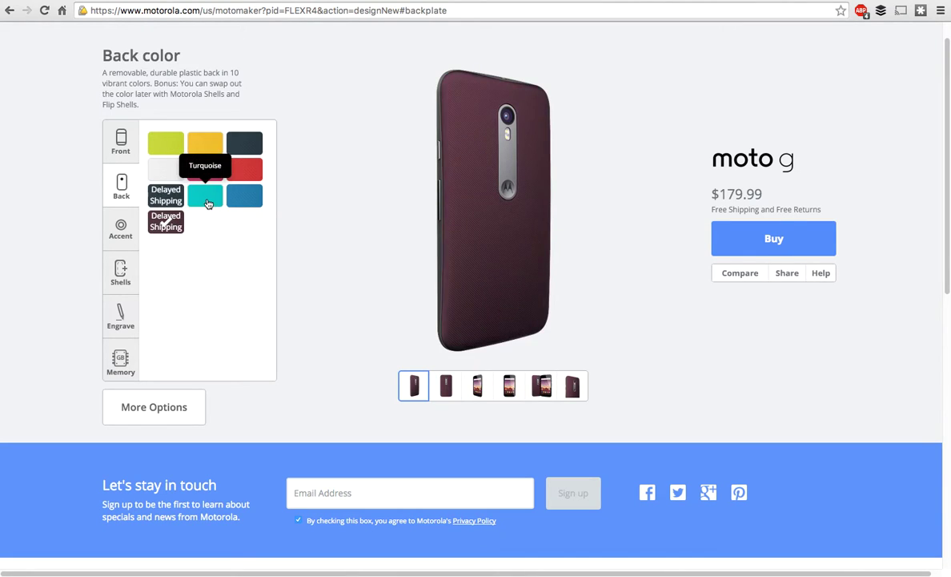
{"action": "left_click", "coordinate": [207, 203]}
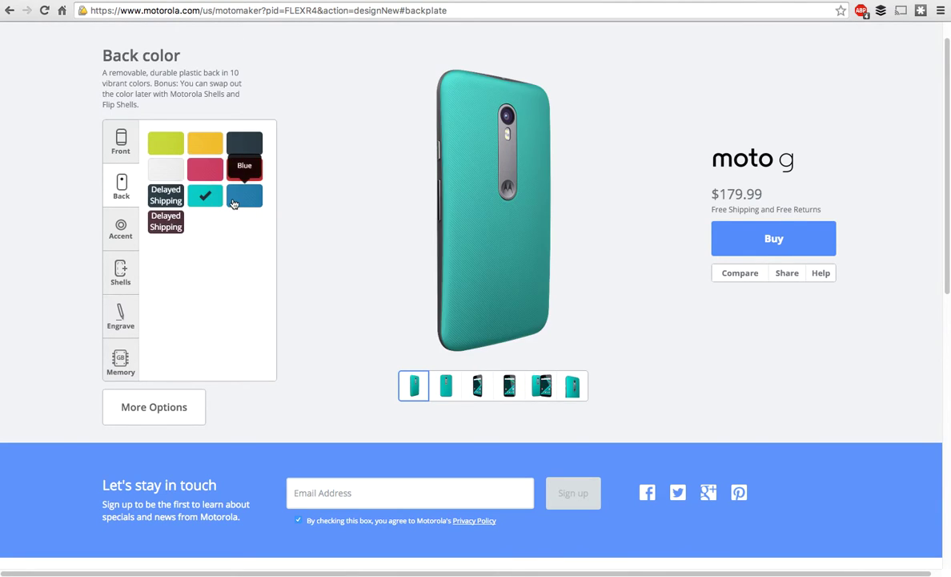
{"action": "left_click", "coordinate": [234, 203]}
{"action": "left_click", "coordinate": [205, 197]}
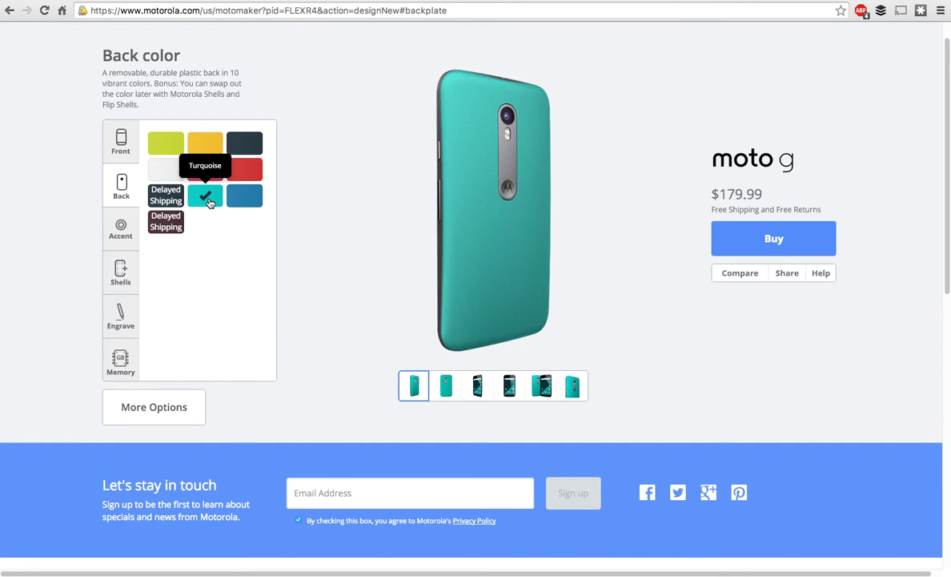
Preview accents from Lemon Lime through Pink and Light Chrome, finally choosing Dark Chrome.
{"action": "left_click", "coordinate": [121, 230]}
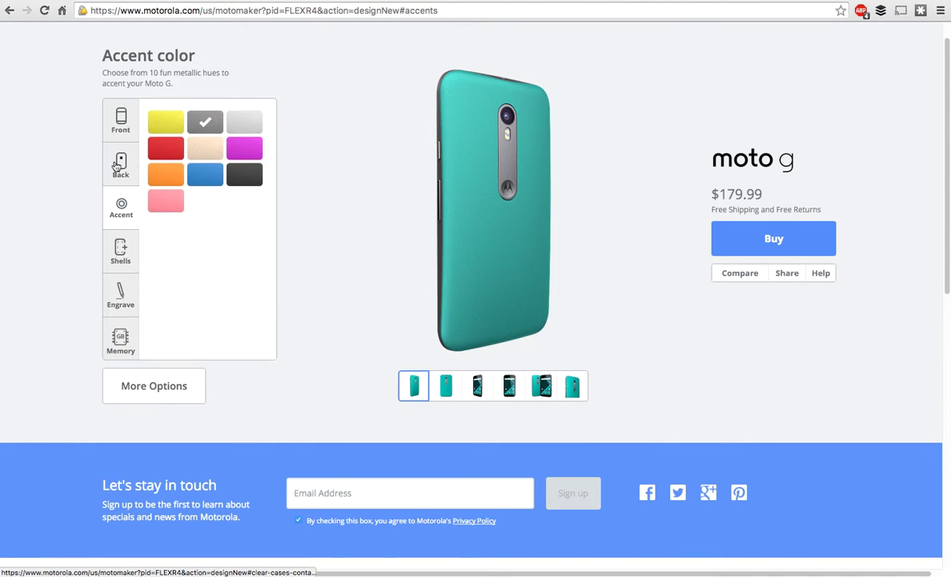
{"action": "left_click", "coordinate": [177, 126]}
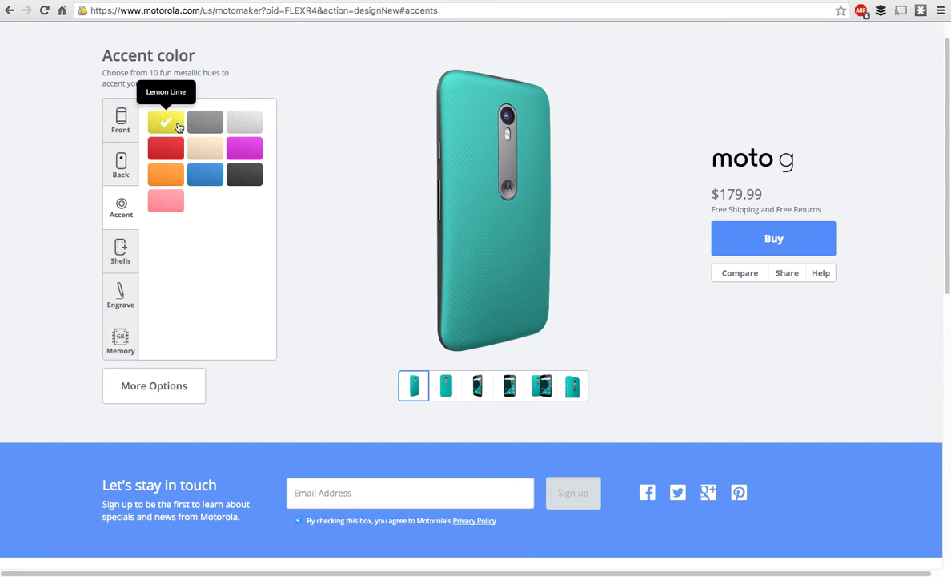
{"action": "left_click", "coordinate": [204, 123]}
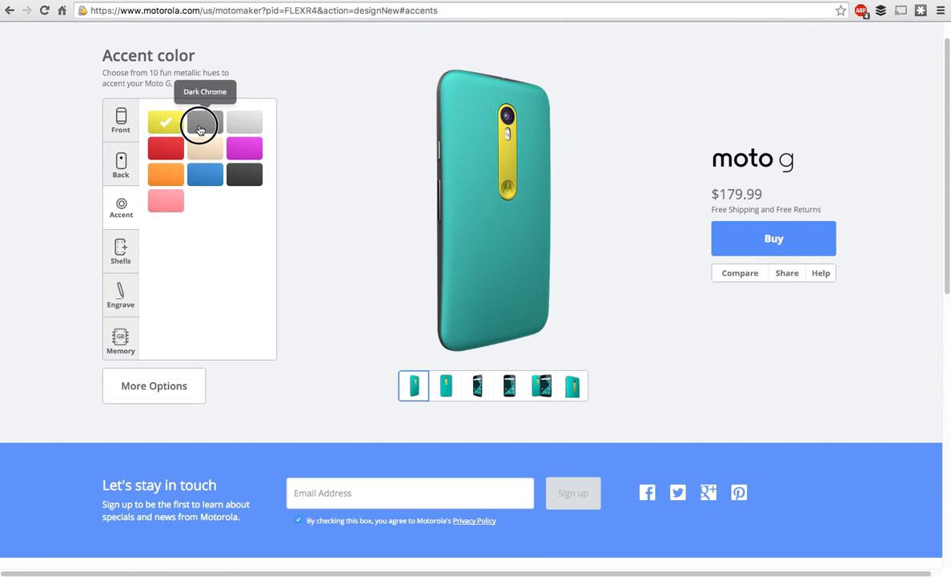
{"action": "left_click", "coordinate": [238, 132]}
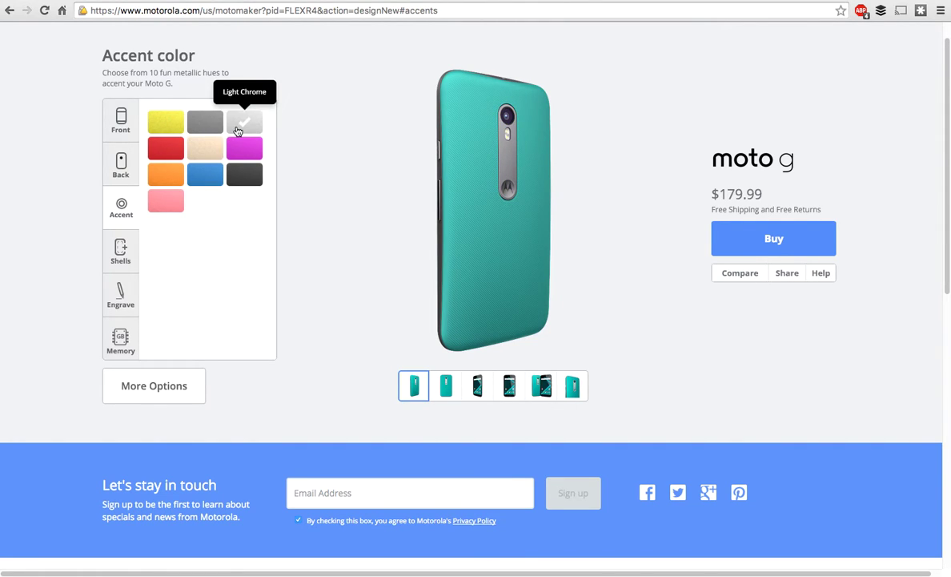
{"action": "left_click", "coordinate": [232, 155]}
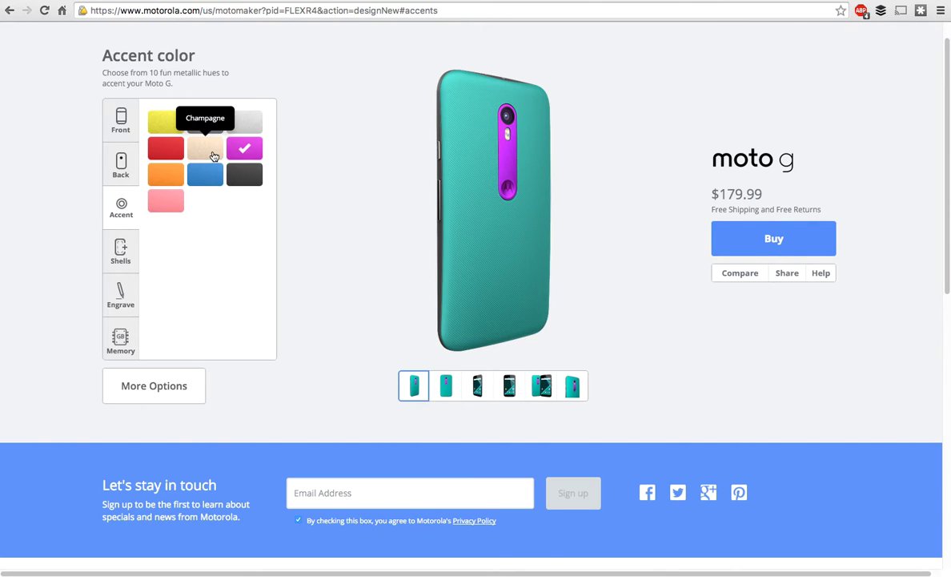
{"action": "left_click", "coordinate": [211, 152]}
{"action": "left_click", "coordinate": [173, 153]}
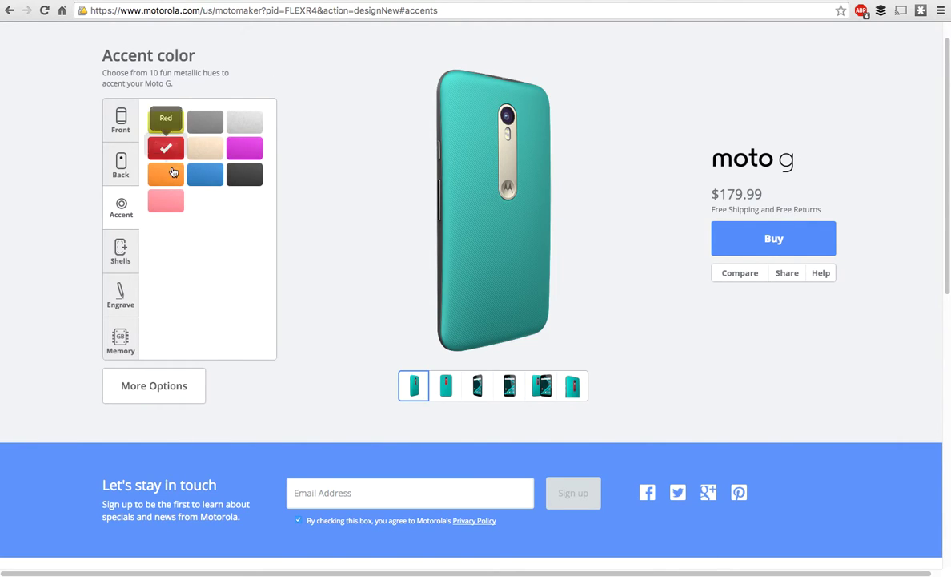
{"action": "left_click", "coordinate": [170, 171]}
{"action": "left_click", "coordinate": [204, 176]}
{"action": "left_click", "coordinate": [245, 175]}
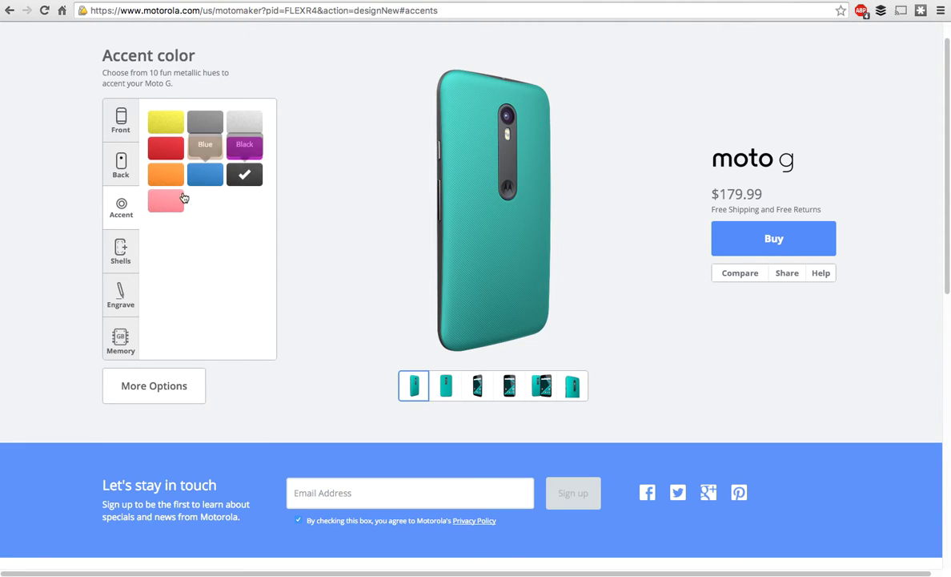
{"action": "left_click", "coordinate": [177, 200]}
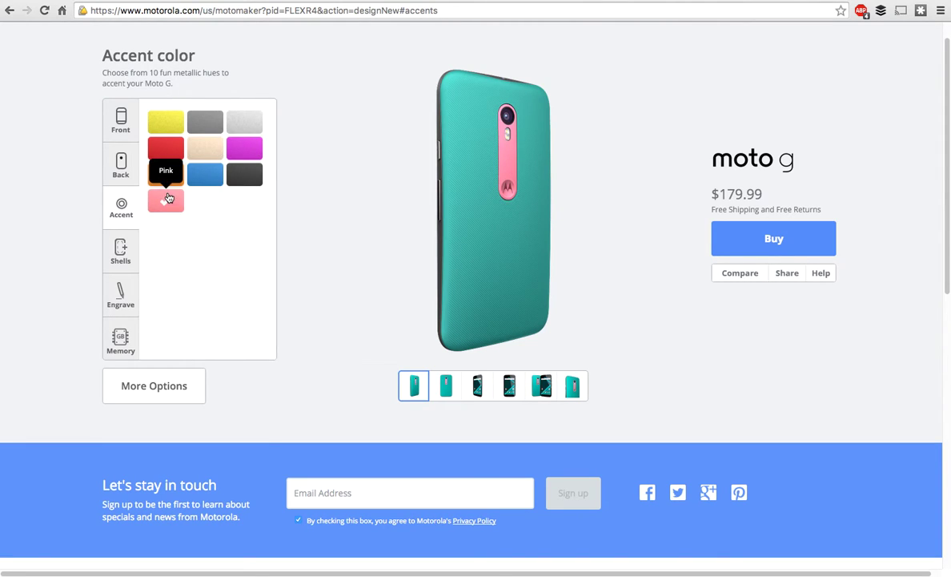
{"action": "left_click", "coordinate": [245, 122]}
{"action": "left_click", "coordinate": [205, 121]}
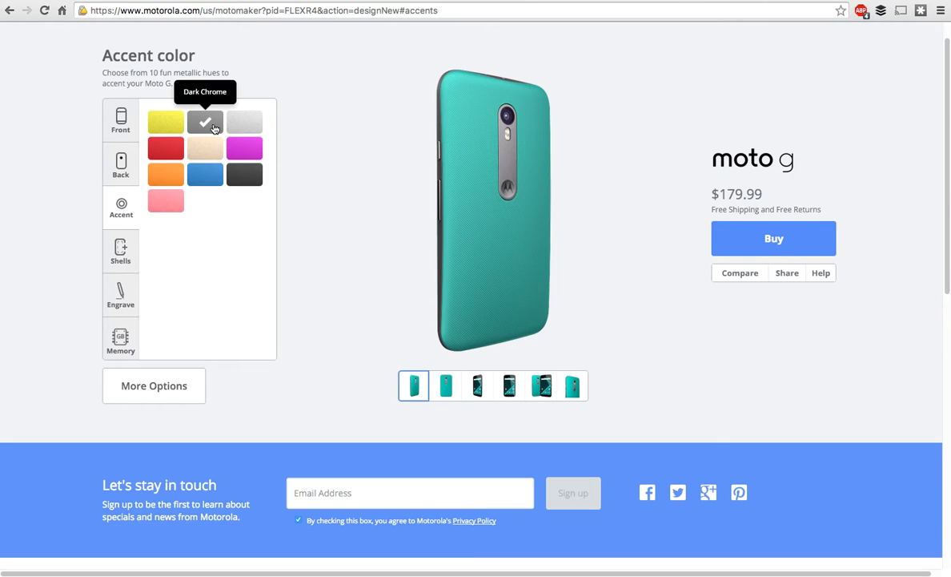
Try a Blue flip shell on the Moto G, then switch to No Case.
{"action": "left_click", "coordinate": [127, 252]}
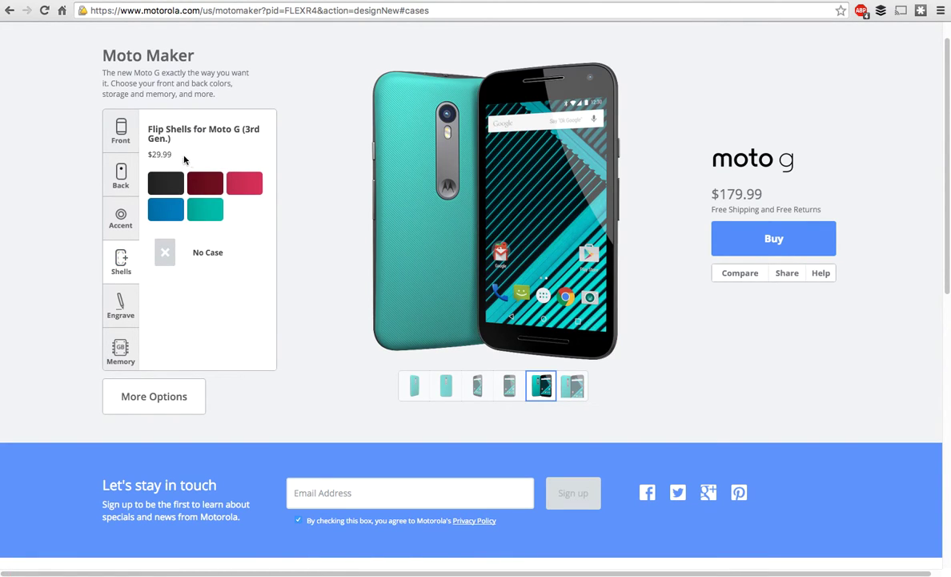
{"action": "left_click", "coordinate": [176, 212]}
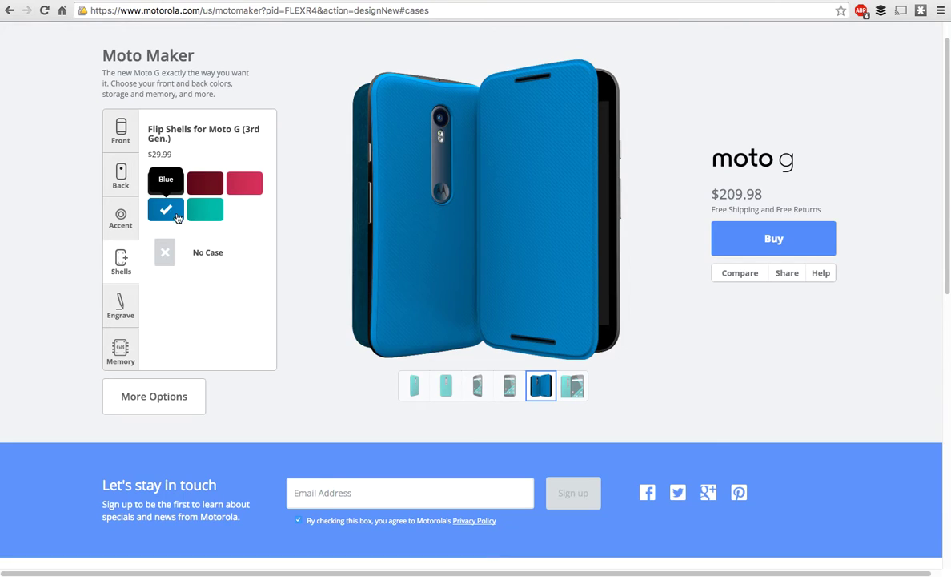
{"action": "left_click", "coordinate": [172, 257]}
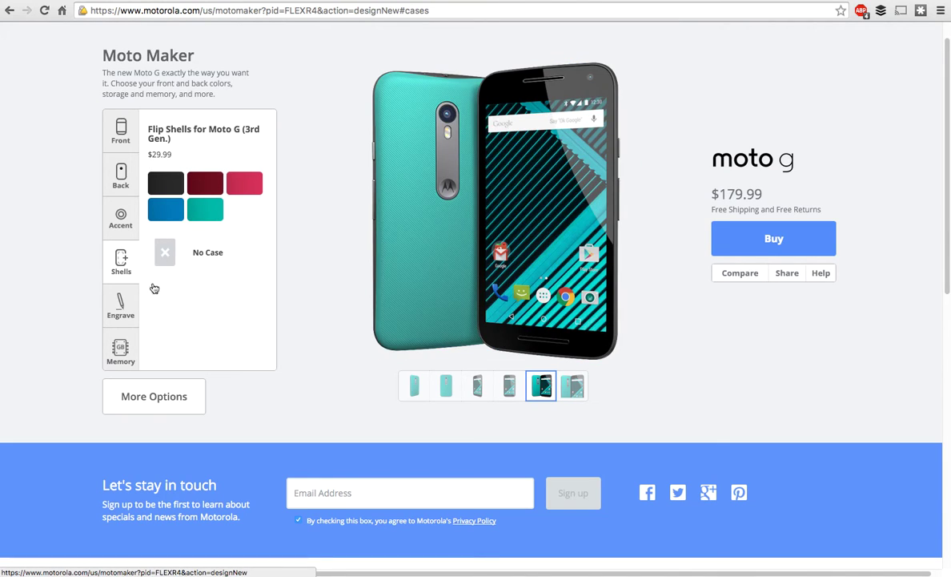
{"action": "left_click", "coordinate": [122, 314]}
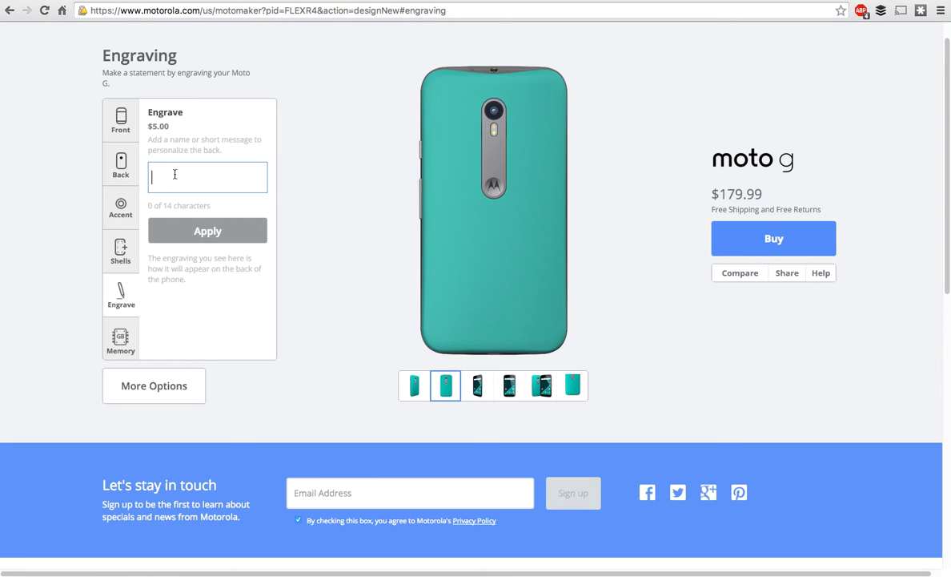
{"action": "type", "text": "Android H"}
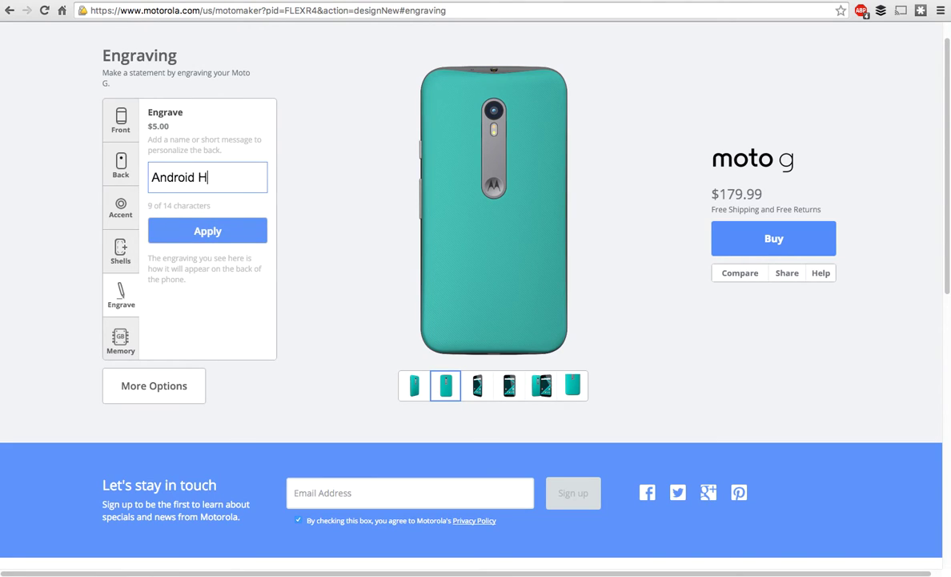
{"action": "type", "text": "eadlines"}
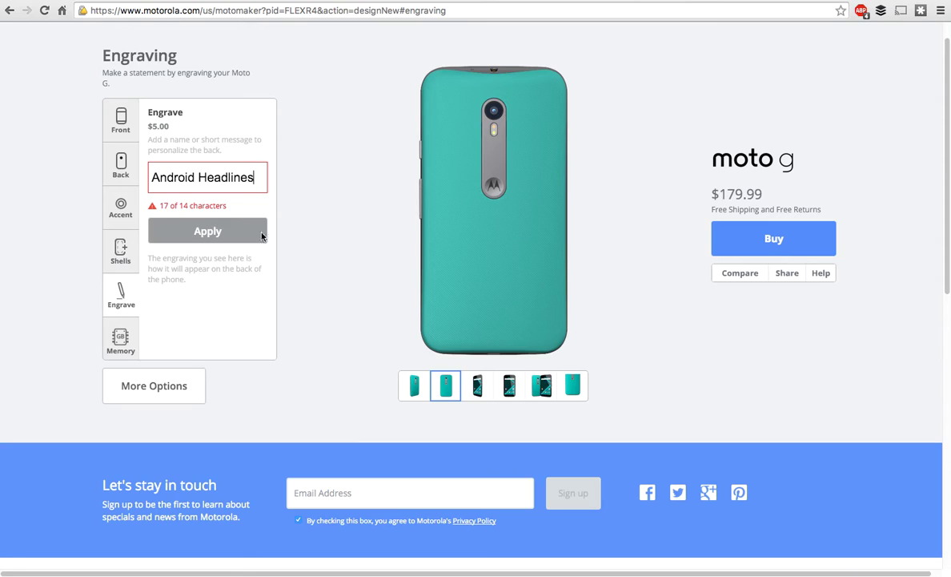
{"action": "key", "text": "BackSpace"}
{"action": "key", "text": "BackSpace"}
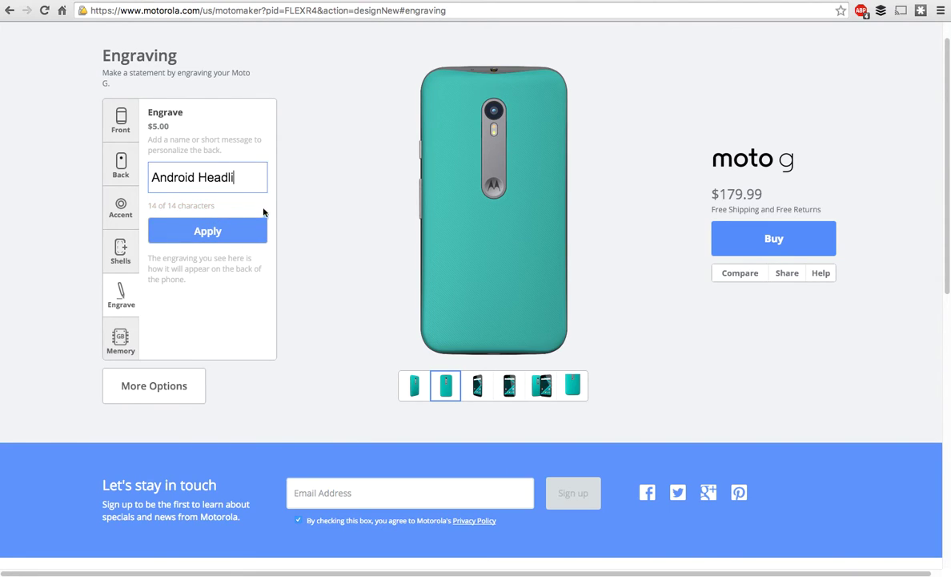
{"action": "left_click", "coordinate": [240, 232]}
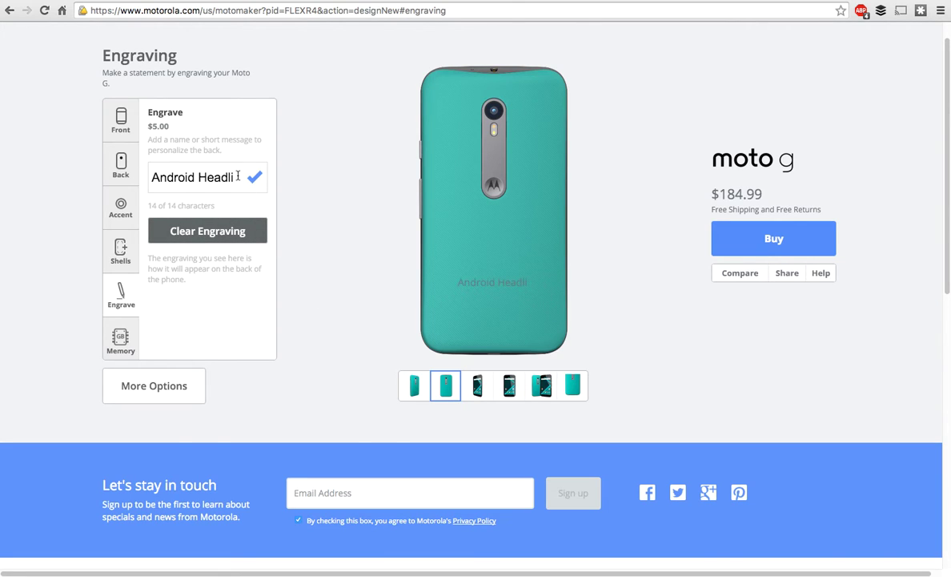
{"action": "left_click_drag", "start_coordinate": [237, 176], "coordinate": [127, 178]}
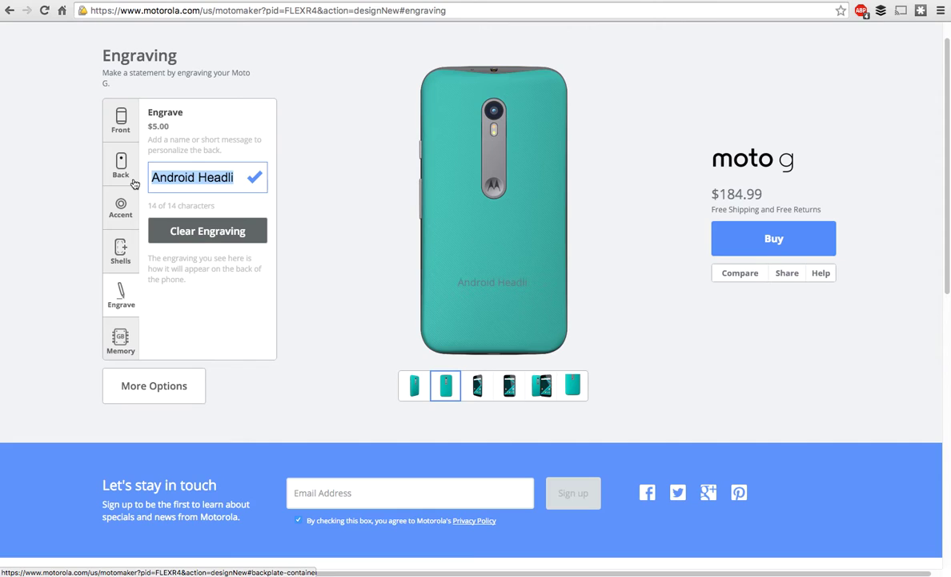
{"action": "key", "text": "BackSpace"}
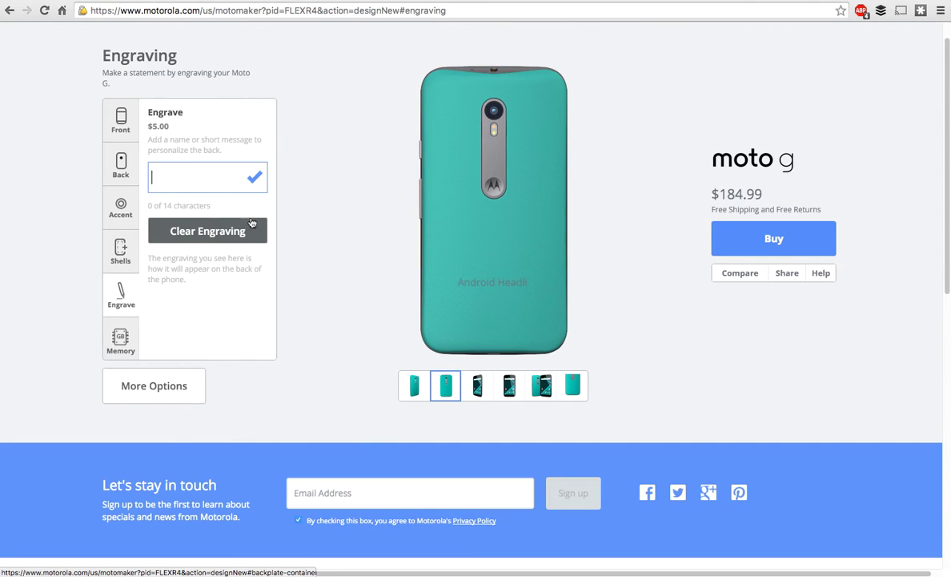
{"action": "left_click", "coordinate": [206, 232]}
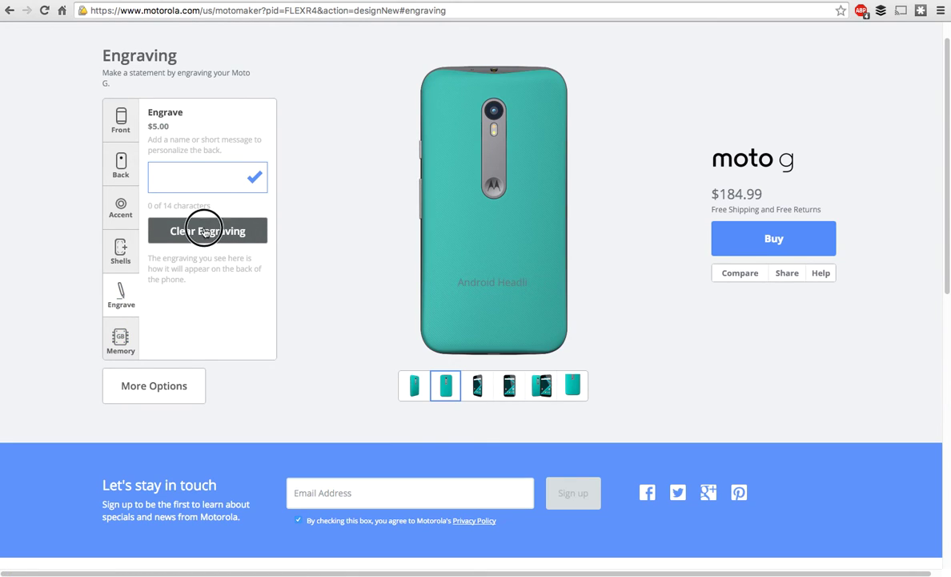
Choose 16GB storage after briefly reverting to 8GB, bringing the price to $219.99.
{"action": "left_click", "coordinate": [125, 340]}
{"action": "left_click", "coordinate": [153, 165]}
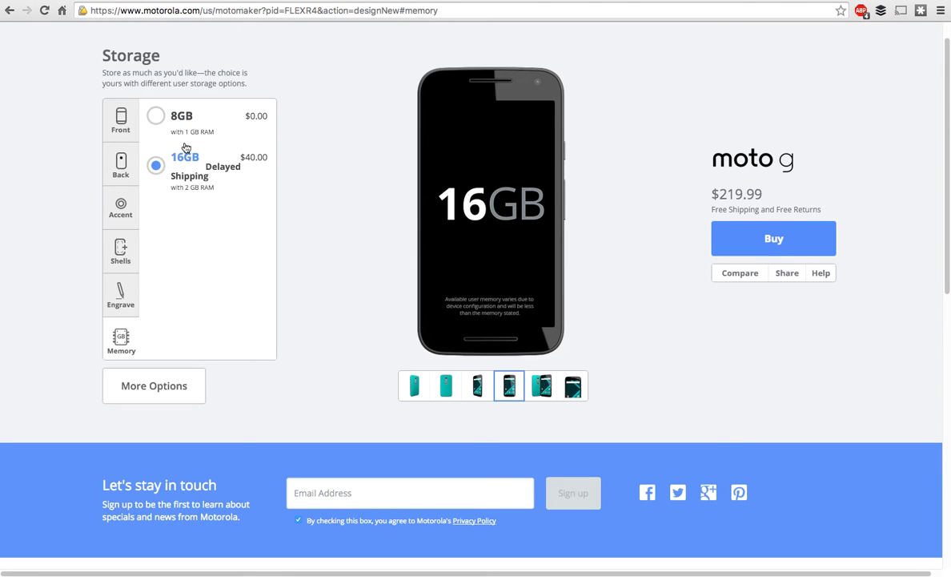
{"action": "left_click", "coordinate": [176, 118]}
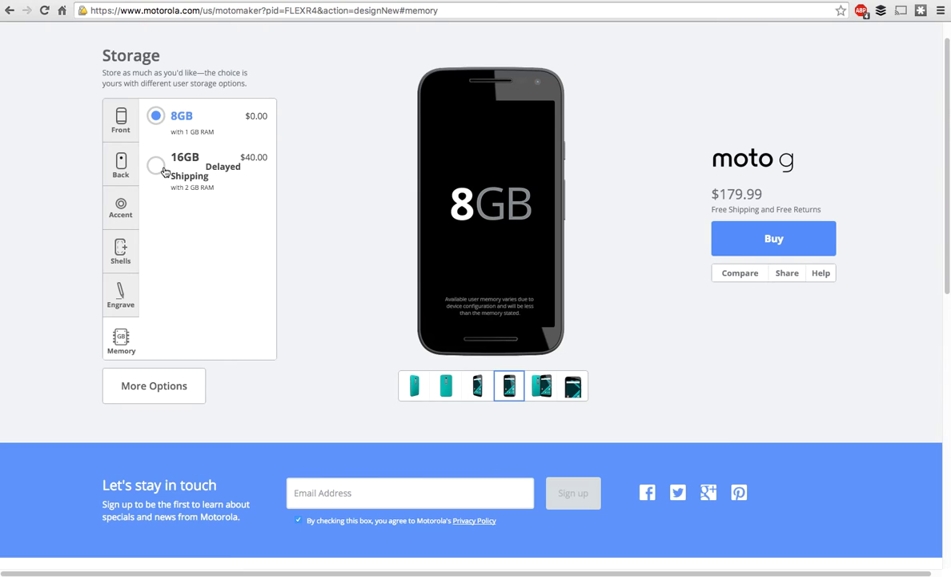
{"action": "left_click", "coordinate": [155, 169]}
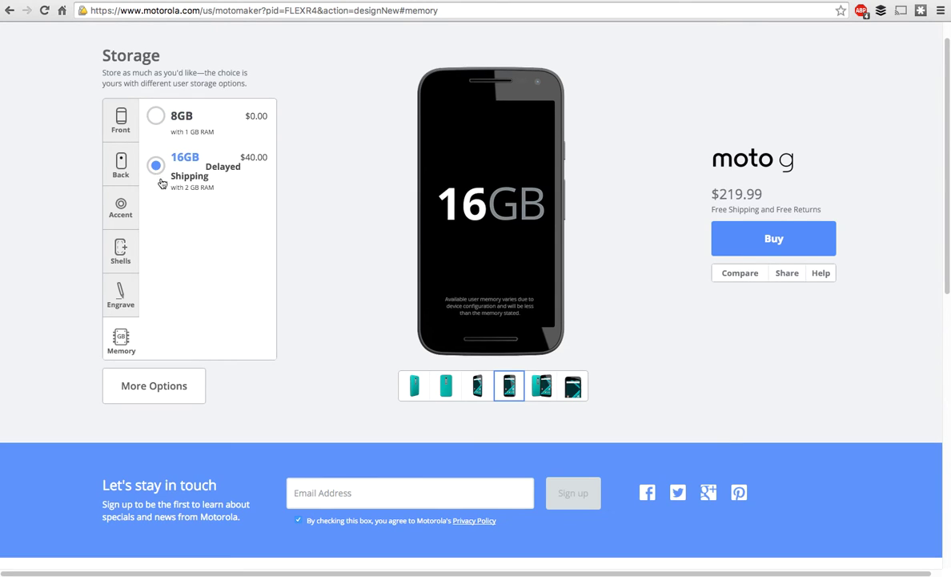
Enter 'Moto Rules' as the phone's startup greeting and apply it.
{"action": "left_click", "coordinate": [149, 388]}
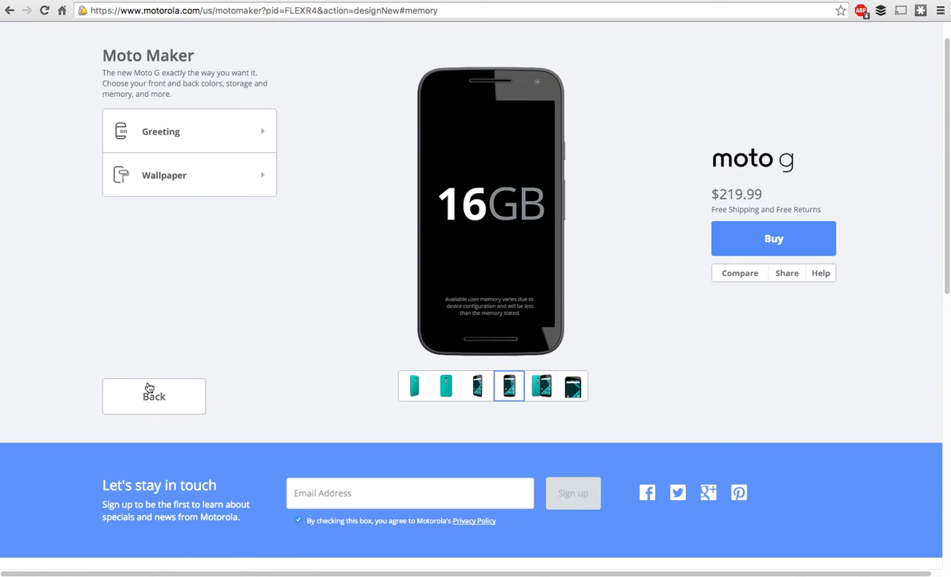
{"action": "left_click", "coordinate": [136, 195]}
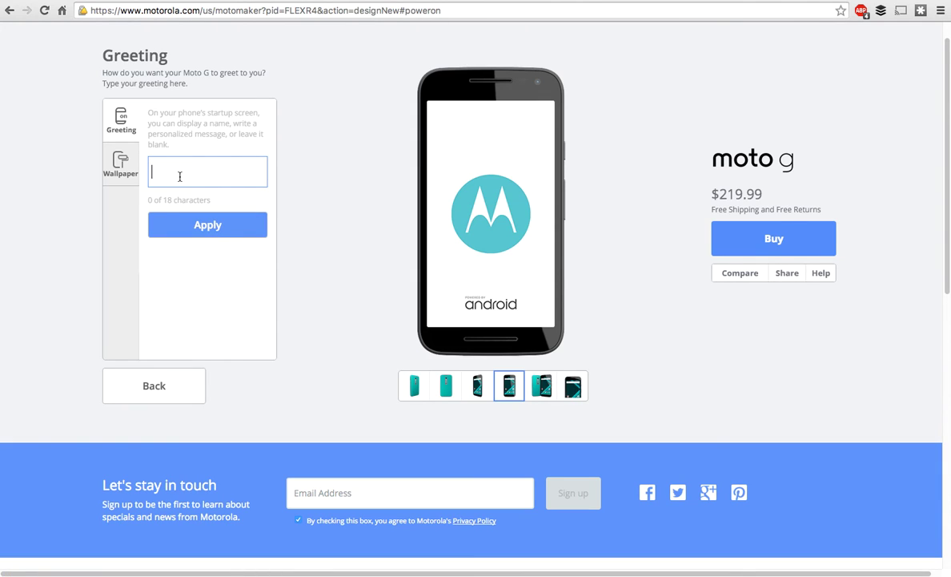
{"action": "type", "text": "Moto Rules"}
{"action": "left_click", "coordinate": [228, 224]}
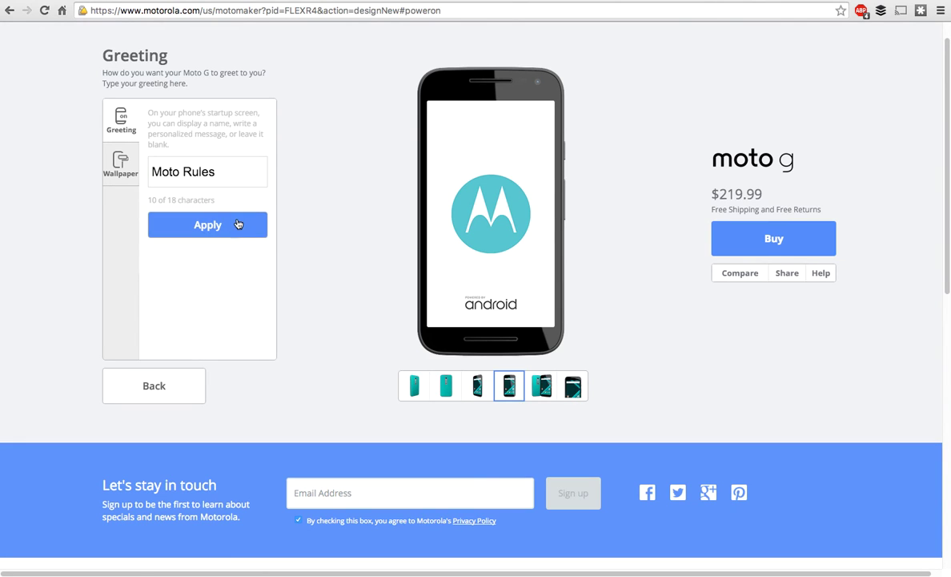
Preview green, red feather, purple, yellow, sunset and blue wallpapers, choosing the black guitar one.
{"action": "left_click", "coordinate": [131, 171]}
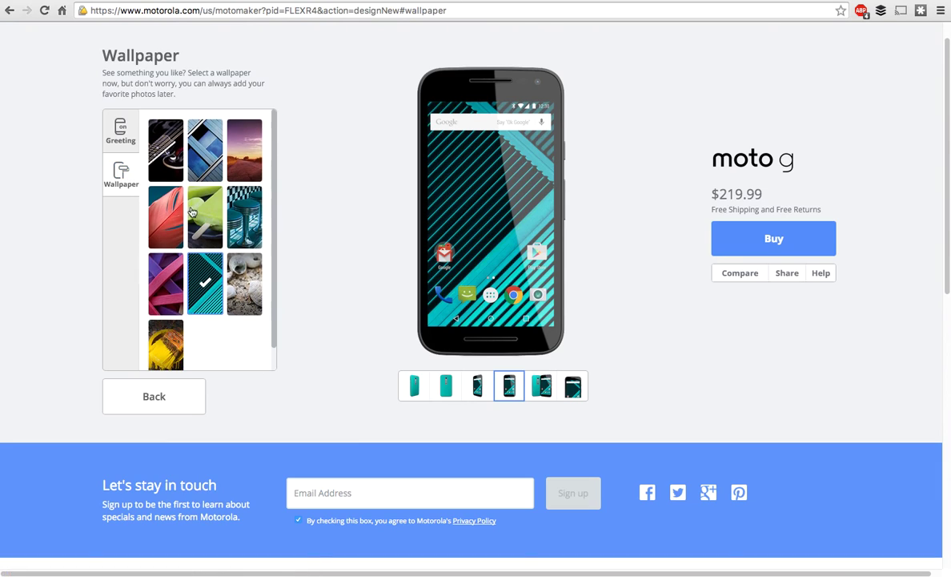
{"action": "left_click", "coordinate": [206, 237]}
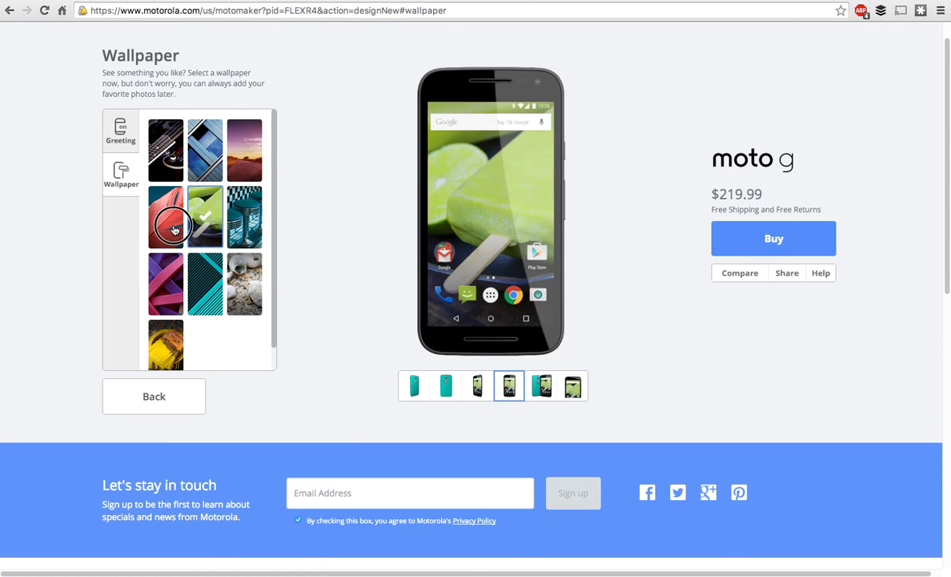
{"action": "left_click", "coordinate": [166, 215]}
{"action": "left_click", "coordinate": [165, 298]}
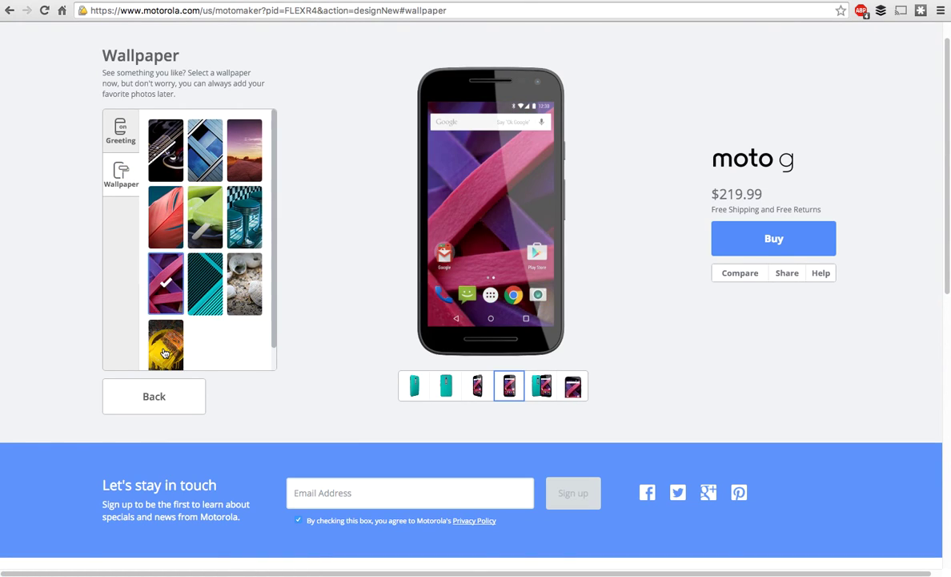
{"action": "left_click", "coordinate": [165, 344]}
{"action": "left_click", "coordinate": [254, 141]}
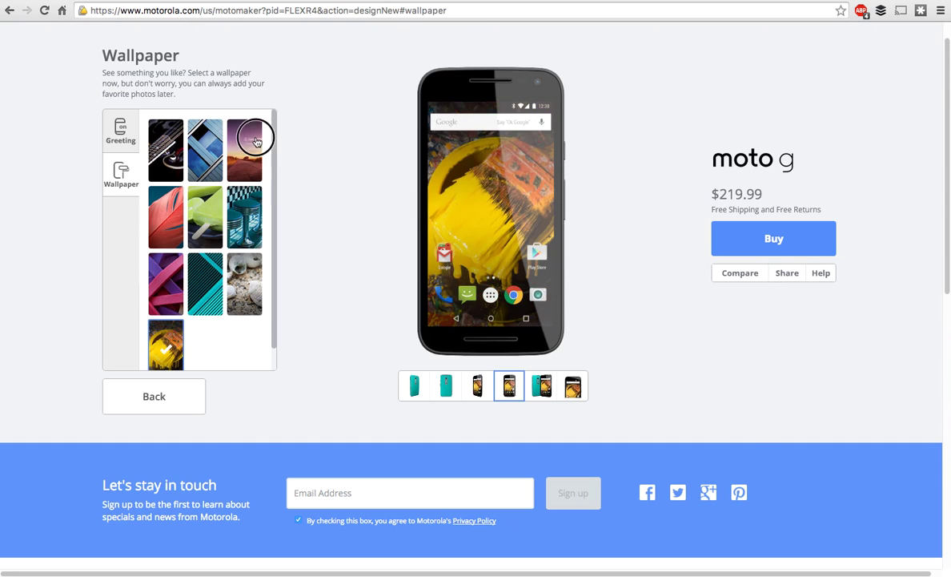
{"action": "left_click", "coordinate": [205, 150]}
{"action": "left_click", "coordinate": [175, 160]}
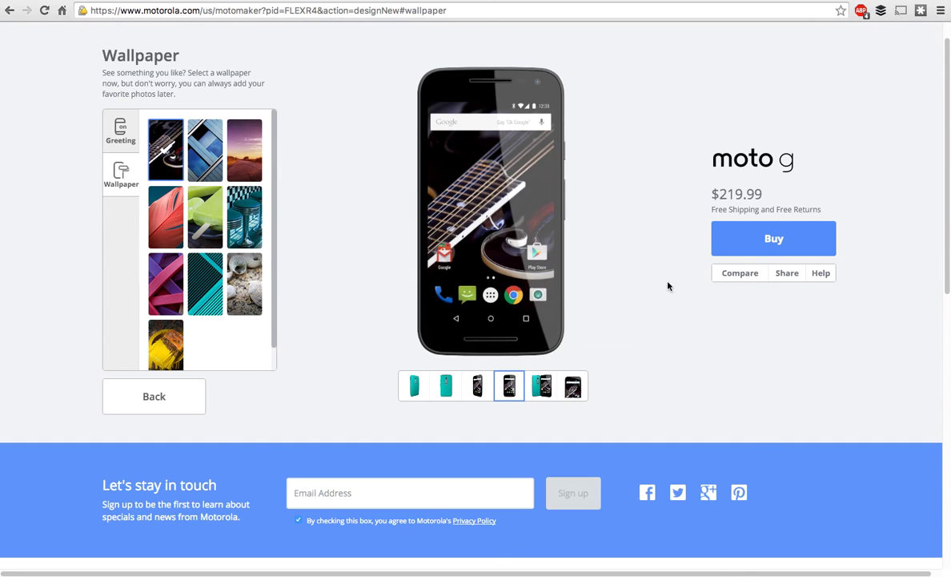
{"action": "left_click", "coordinate": [773, 241]}
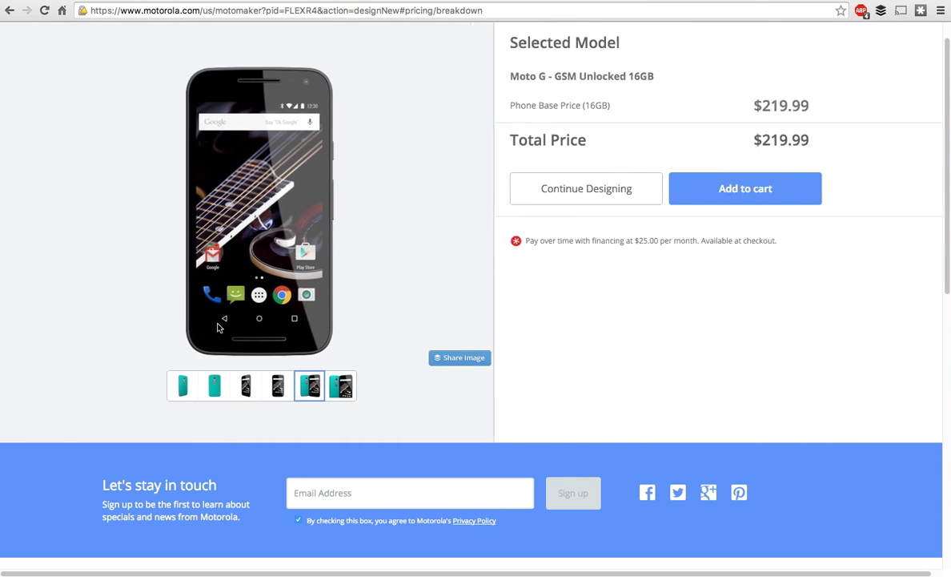